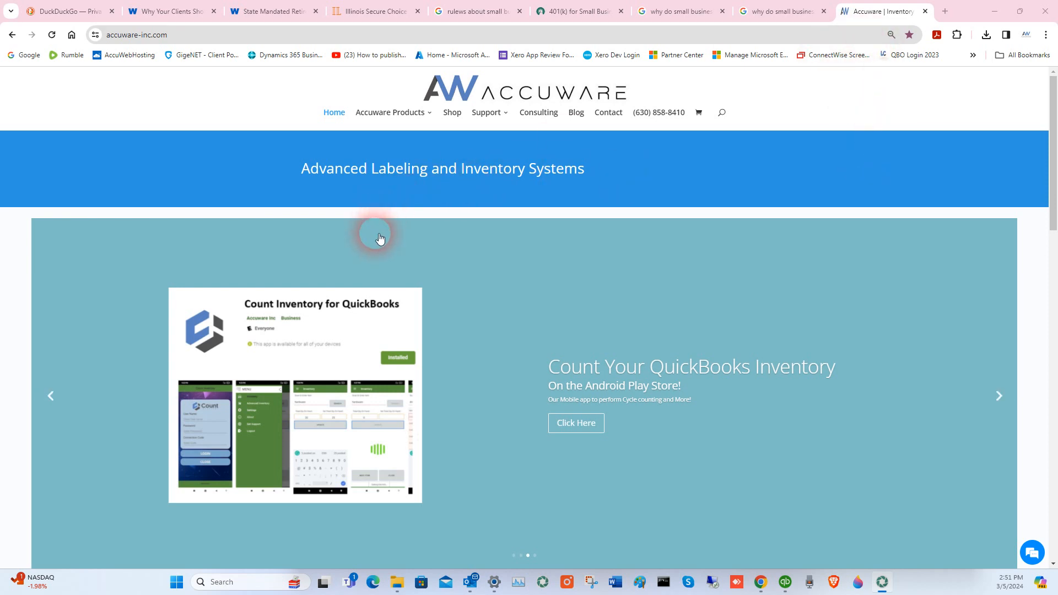
- Bring up the Accuware Products submenu from the Accuware home page menu
{"action": "mouse_move", "coordinate": [387, 113]}
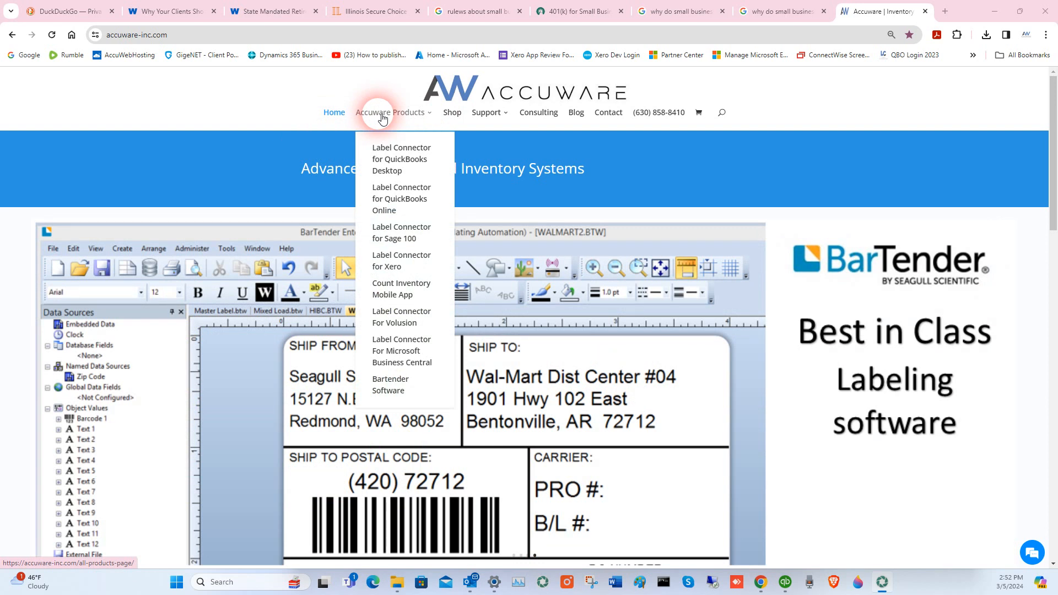
- Open the Count Inventory Mobile App page and autofill the free-trial form with saved contact details
{"action": "left_click", "coordinate": [399, 299]}
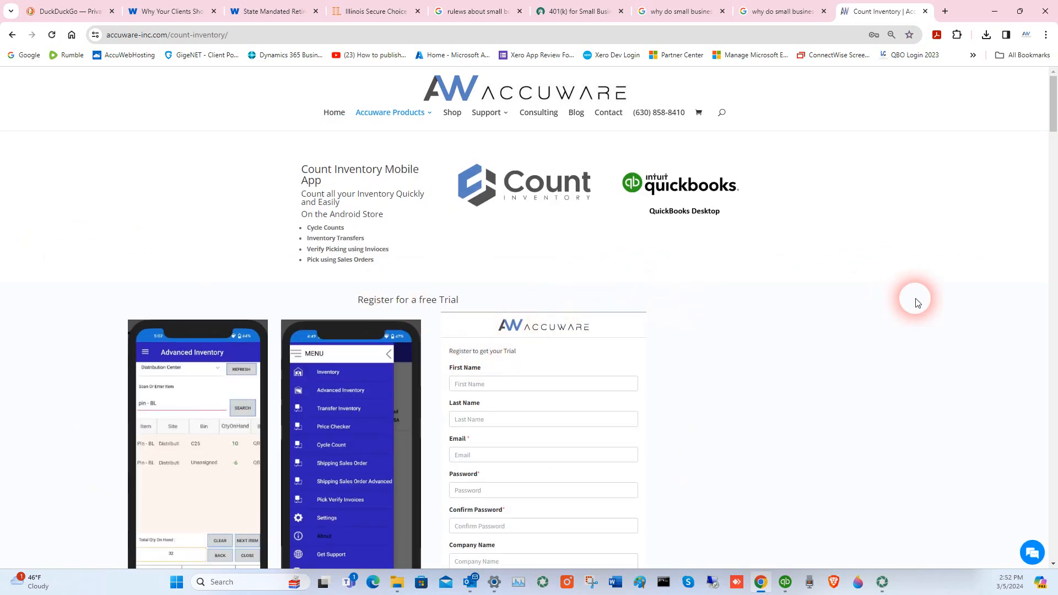
{"action": "scroll", "coordinate": [916, 303], "scroll_direction": "down", "scroll_amount": 2}
{"action": "left_click", "coordinate": [483, 264]}
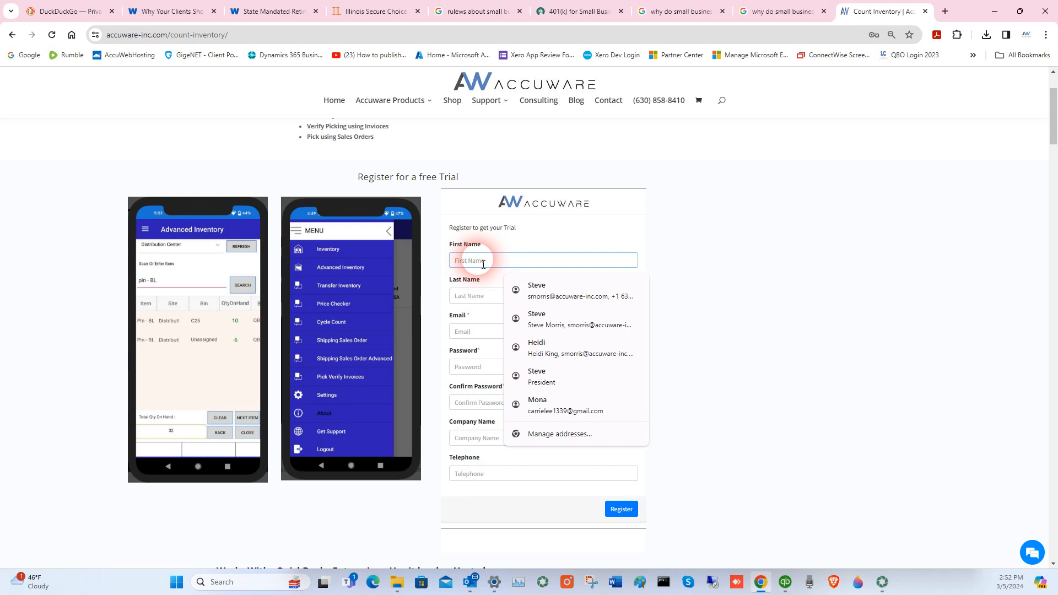
{"action": "left_click", "coordinate": [536, 288]}
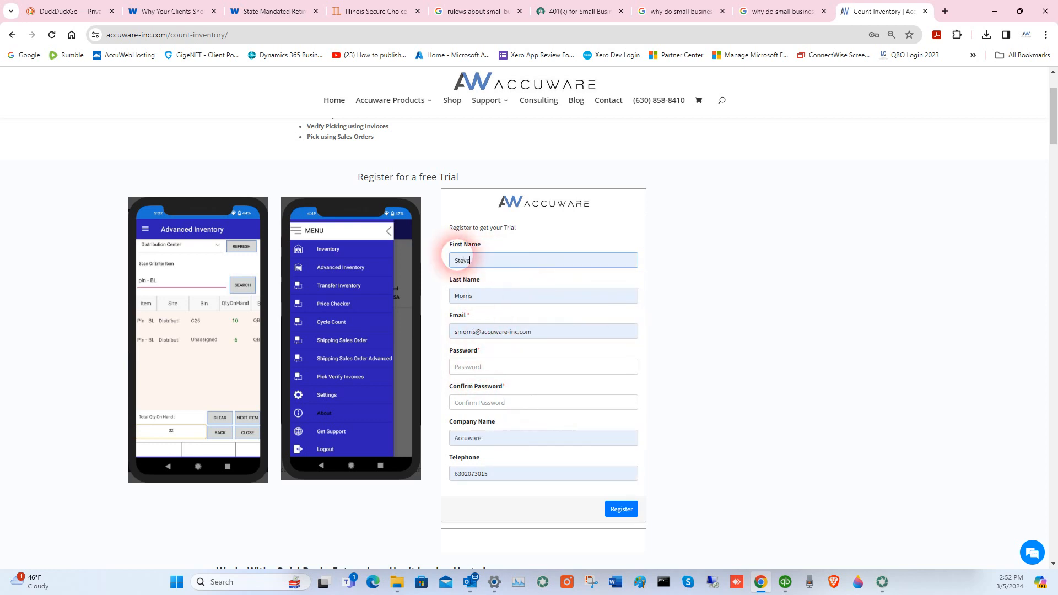
- Enter the account password with a matching confirmation and submit the registration
{"action": "left_click", "coordinate": [488, 373]}
{"action": "type", "text": "a"}
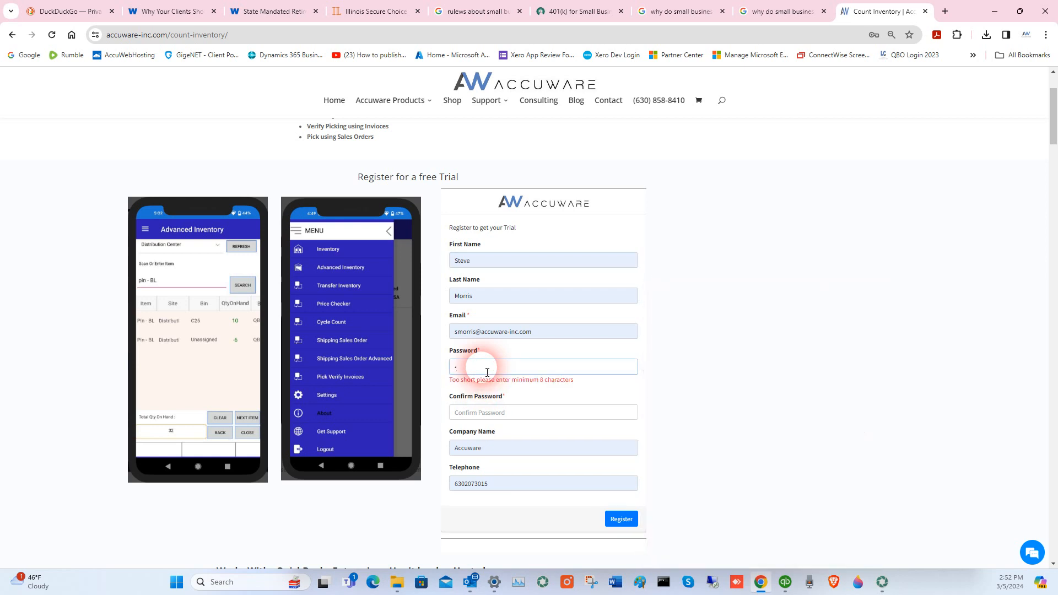
{"action": "type", "text": "12"}
{"action": "left_click", "coordinate": [476, 417]}
{"action": "type", "text": "a"}
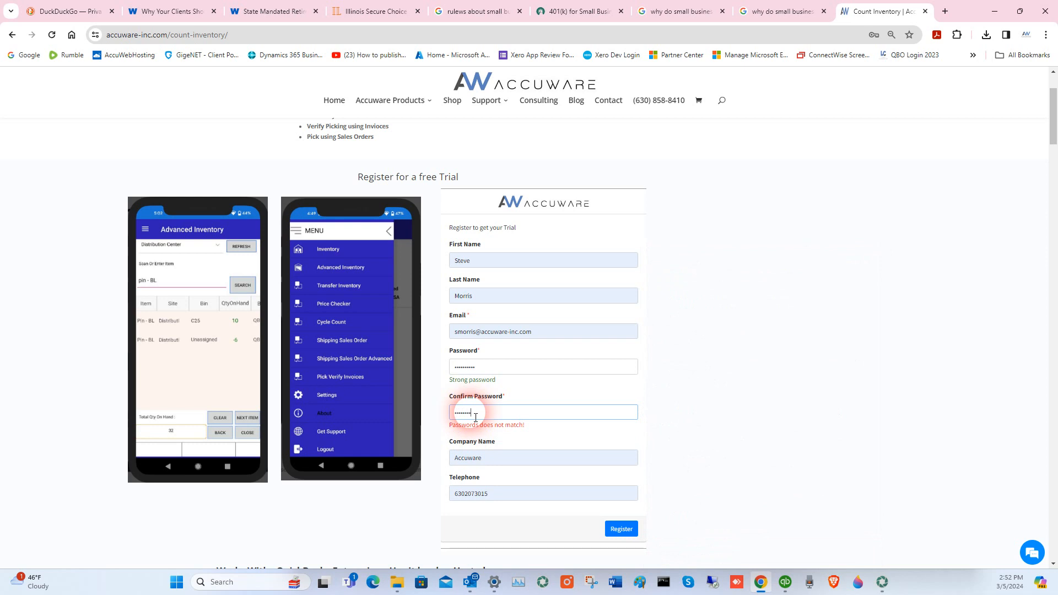
{"action": "left_click_drag", "start_coordinate": [476, 417], "coordinate": [436, 408]}
{"action": "key", "text": "BackSpace"}
{"action": "type", "text": "•"}
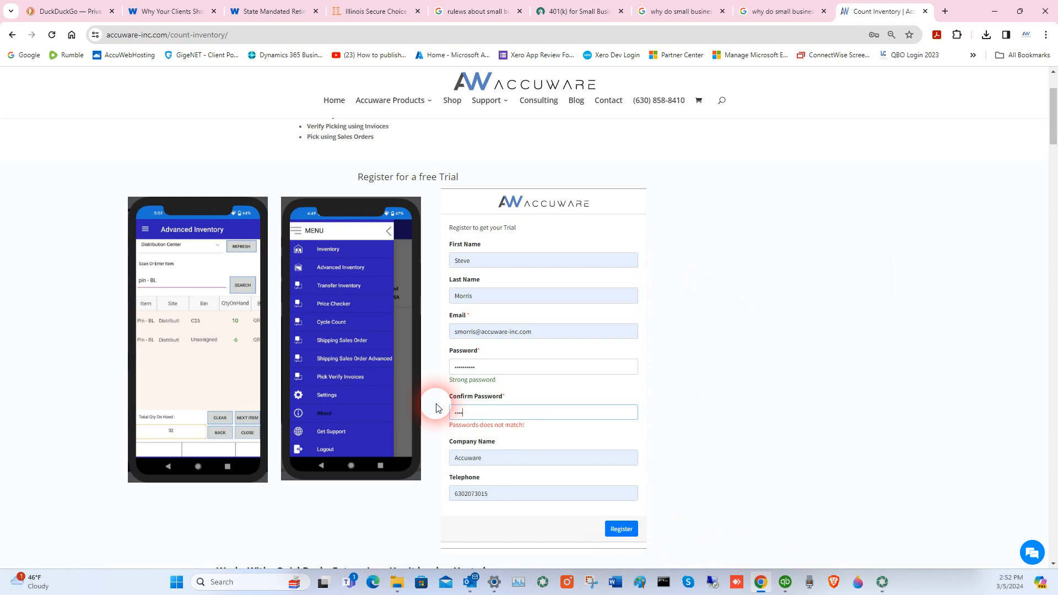
{"action": "type", "text": "•••••••••"}
{"action": "left_click", "coordinate": [627, 530]}
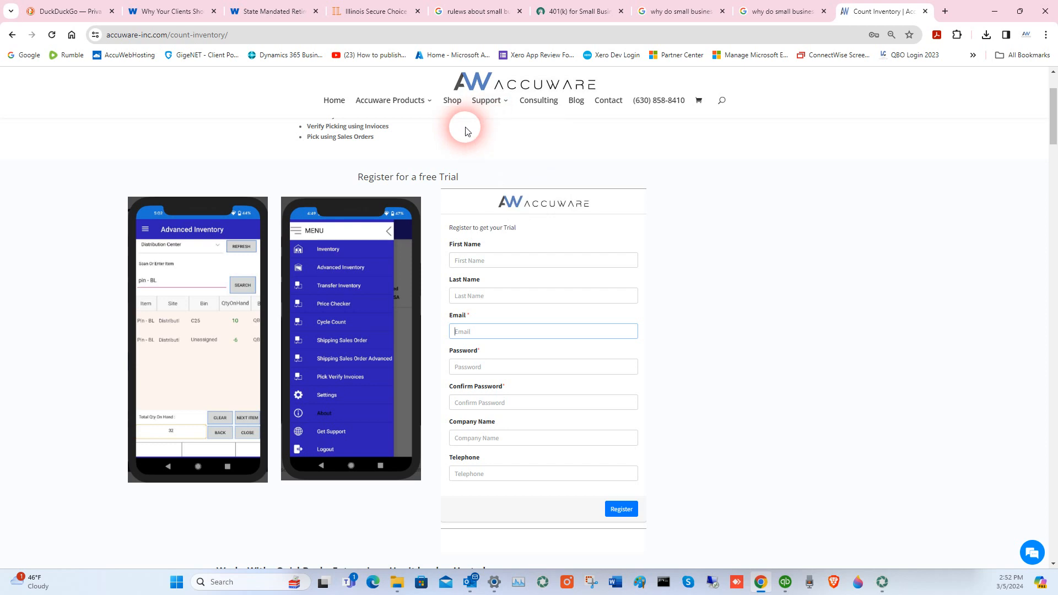
- Go to the Count Inventory Support downloads page through the Support menu
{"action": "left_click", "coordinate": [489, 334]}
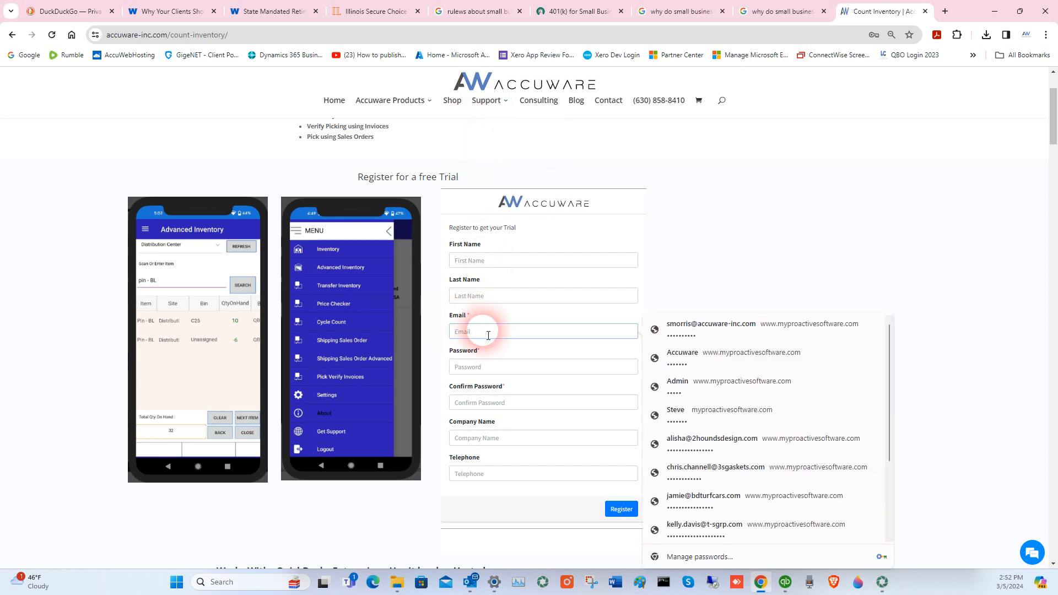
{"action": "left_click", "coordinate": [775, 220]}
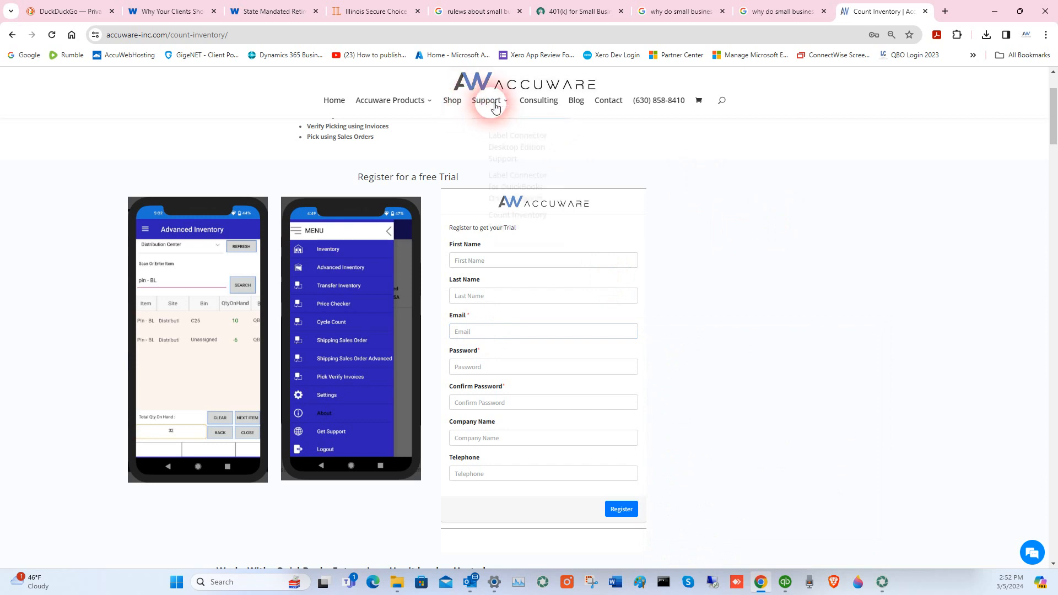
{"action": "mouse_move", "coordinate": [495, 106]}
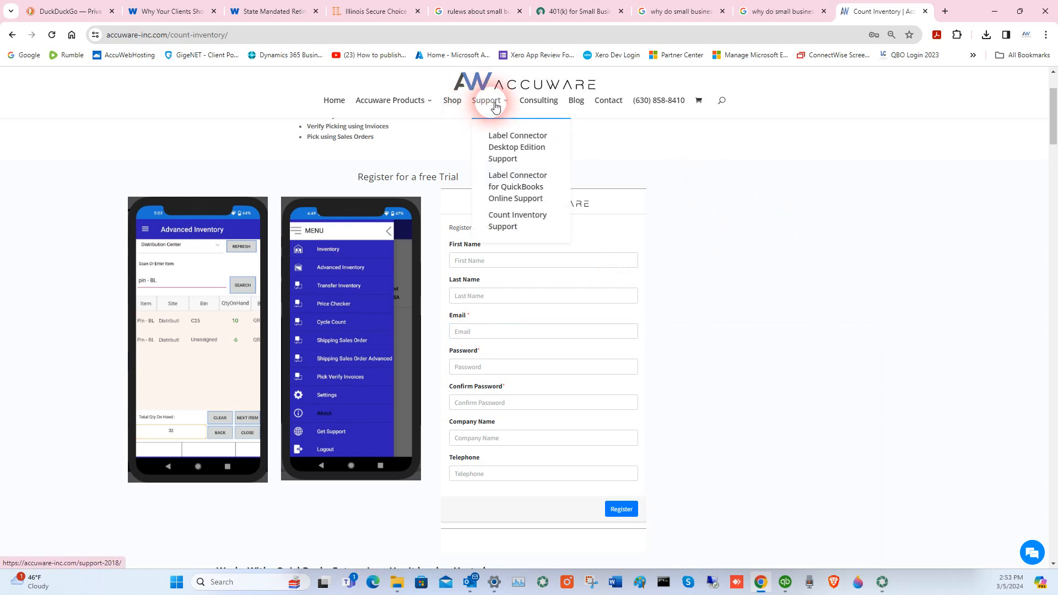
{"action": "left_click", "coordinate": [518, 220]}
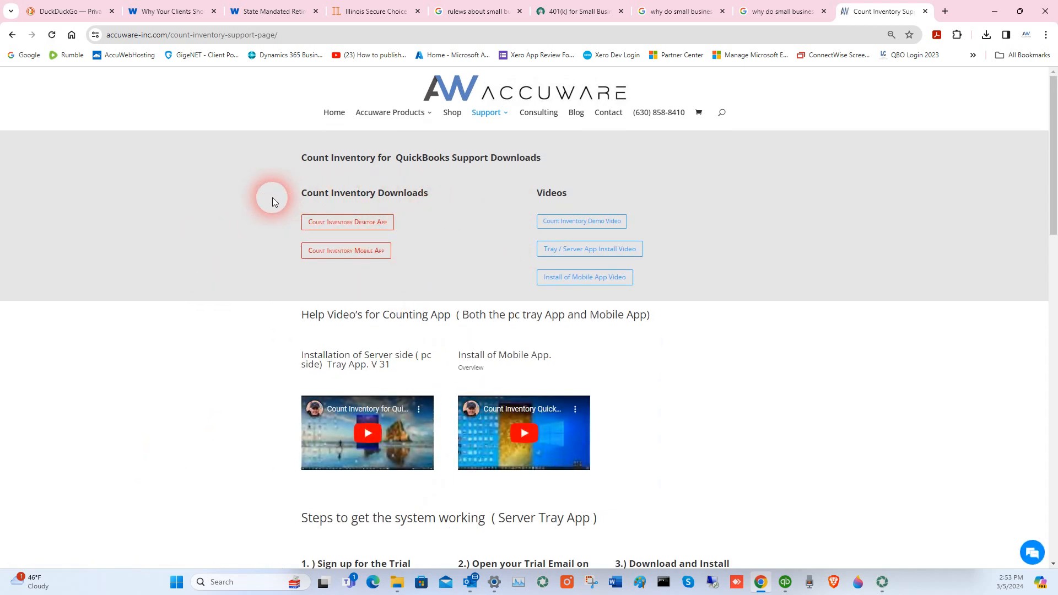
{"action": "mouse_move", "coordinate": [496, 119]}
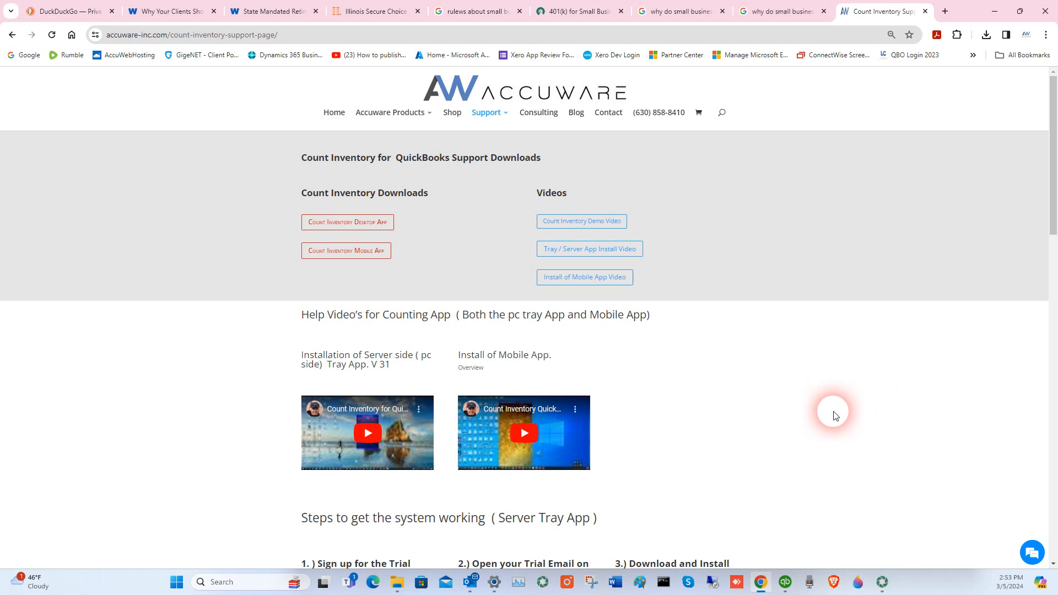
- Launch the Count Inventory desktop app and sign in with the registered account email and password
{"action": "left_click", "coordinate": [176, 583]}
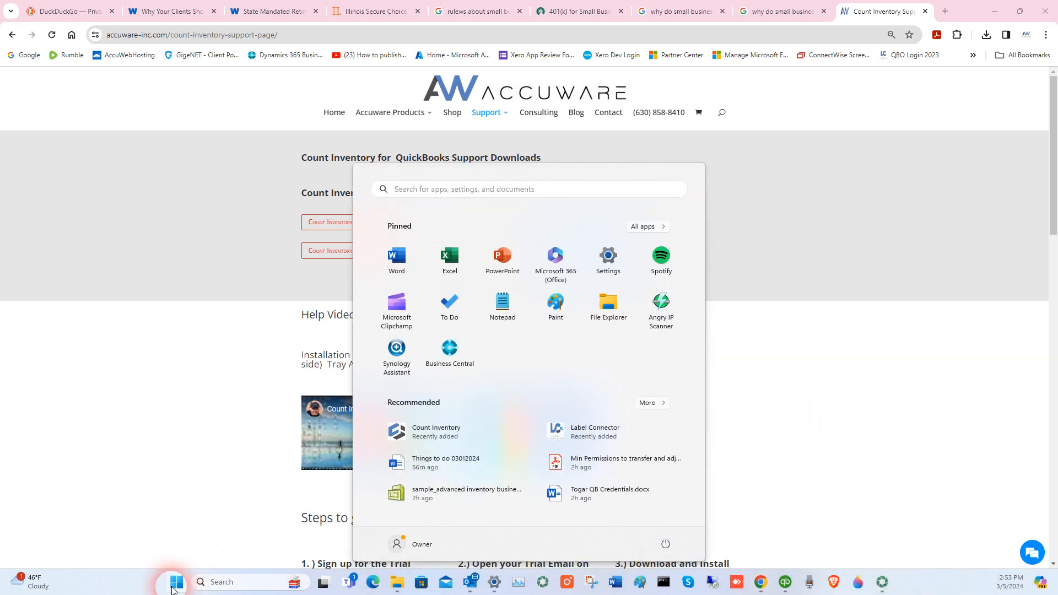
{"action": "left_click", "coordinate": [408, 435]}
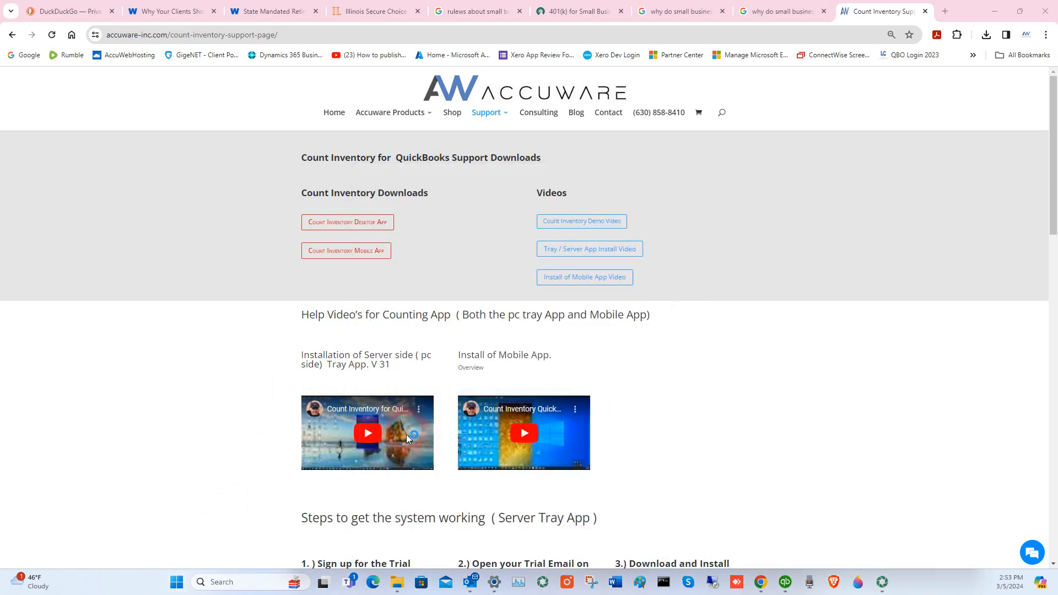
{"action": "left_click", "coordinate": [489, 252]}
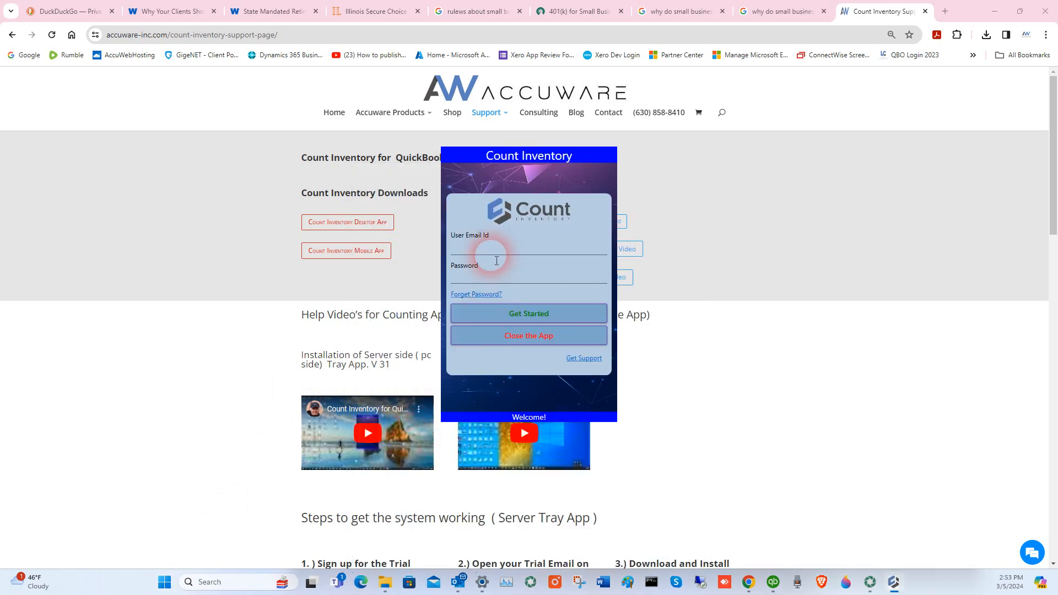
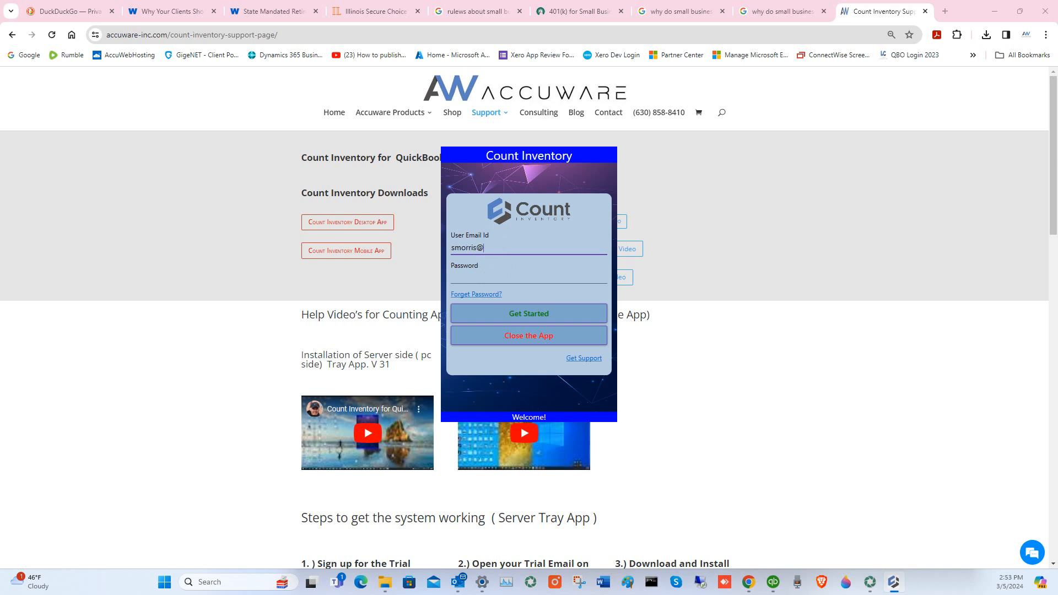
{"action": "left_click", "coordinate": [498, 281]}
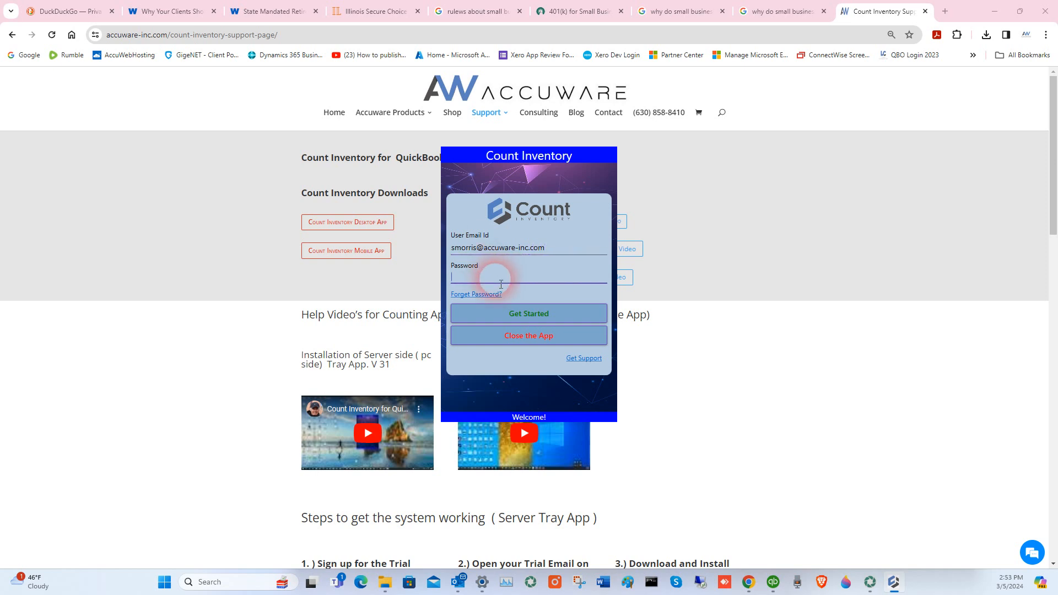
{"action": "type", "text": "********"}
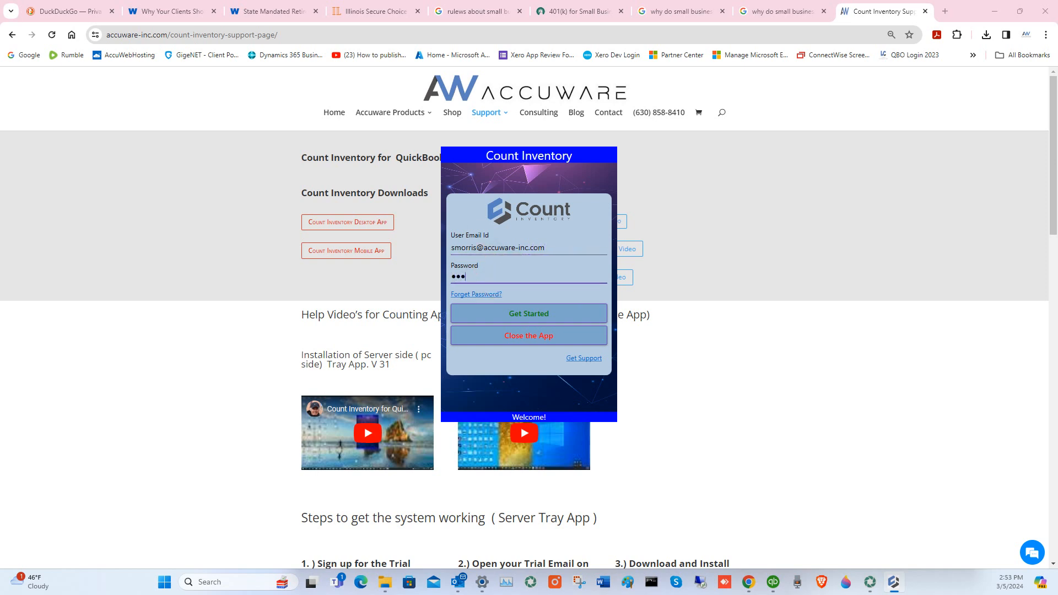
{"action": "type", "text": "**"}
{"action": "left_click", "coordinate": [528, 313]}
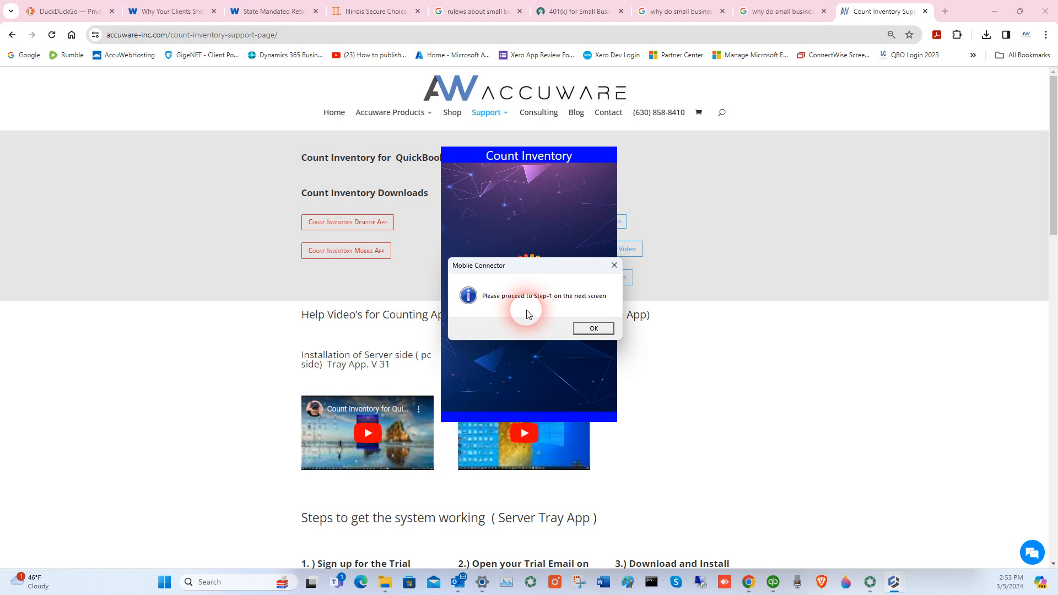
- Dismiss the login message and switch to the Admin Setup configuration screen
{"action": "left_click", "coordinate": [589, 329]}
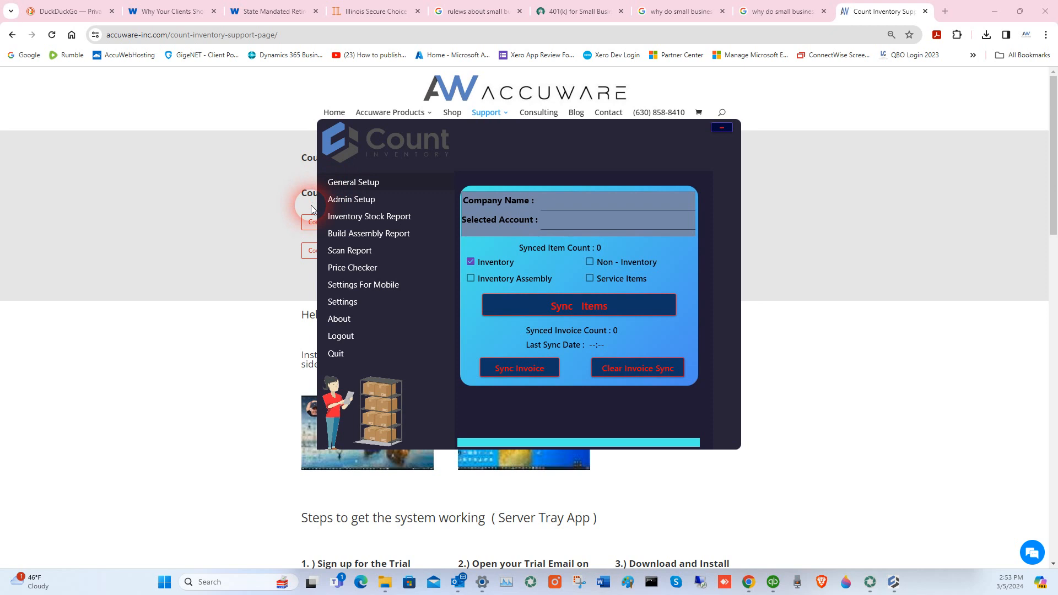
{"action": "left_click", "coordinate": [353, 200]}
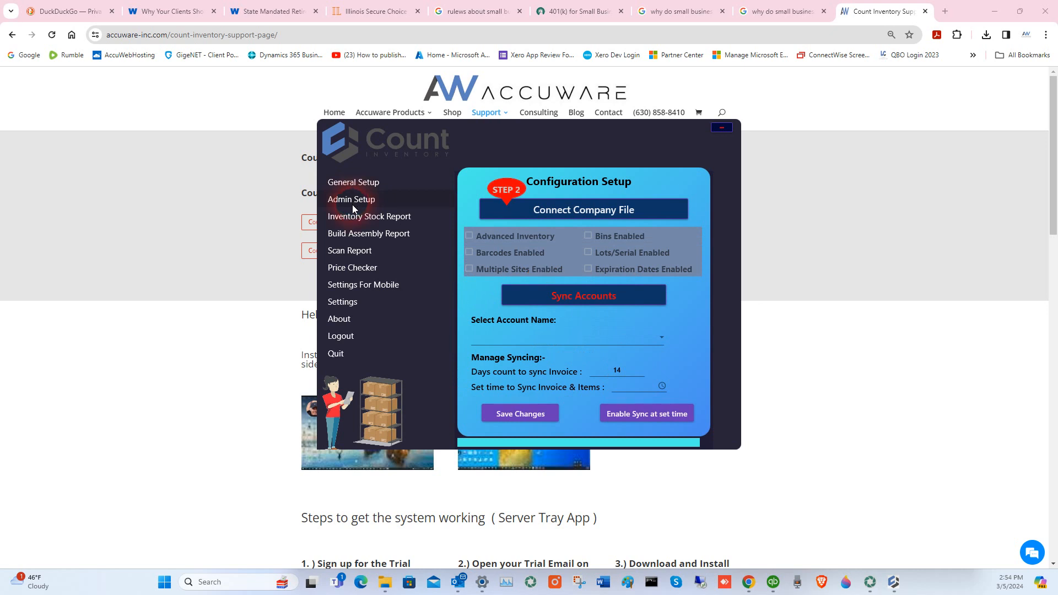
- Connect to the open QuickBooks company file, allowing access whenever the file is open
{"action": "left_click", "coordinate": [603, 214]}
{"action": "left_click_drag", "start_coordinate": [992, 96], "coordinate": [457, 138]}
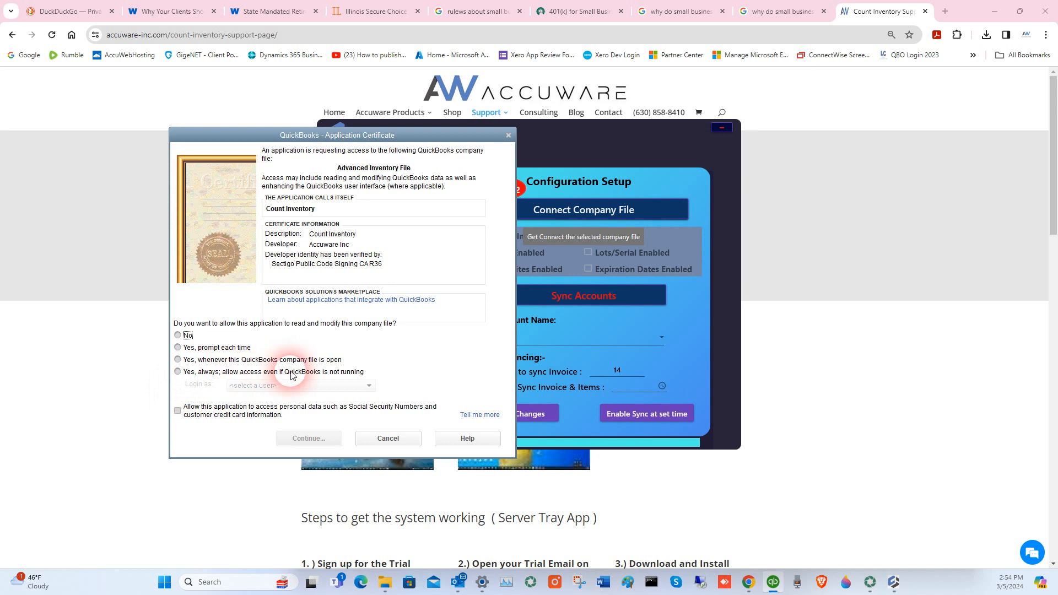
{"action": "left_click", "coordinate": [178, 359]}
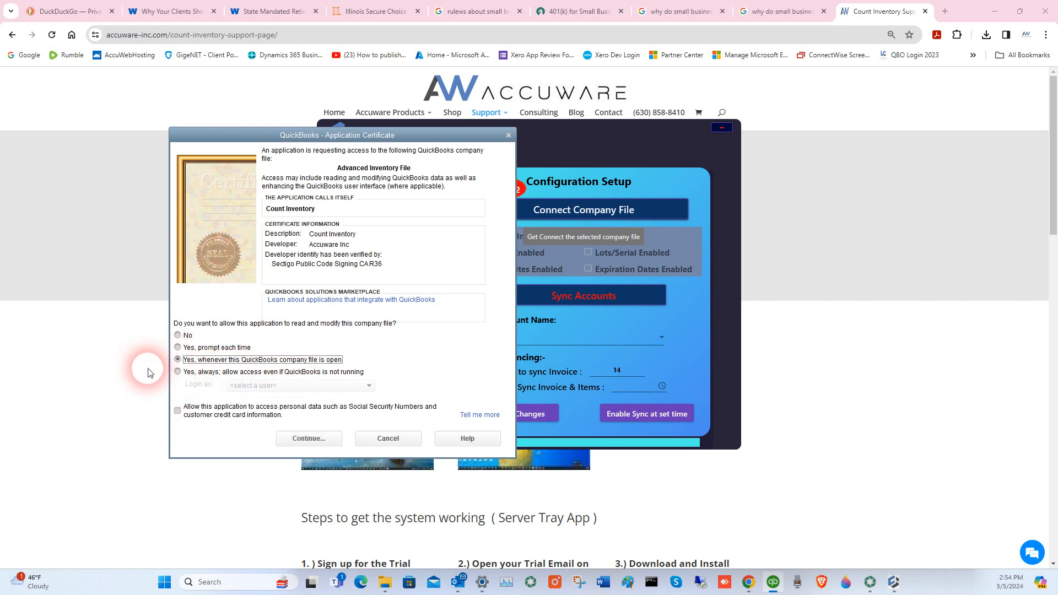
{"action": "left_click", "coordinate": [309, 438]}
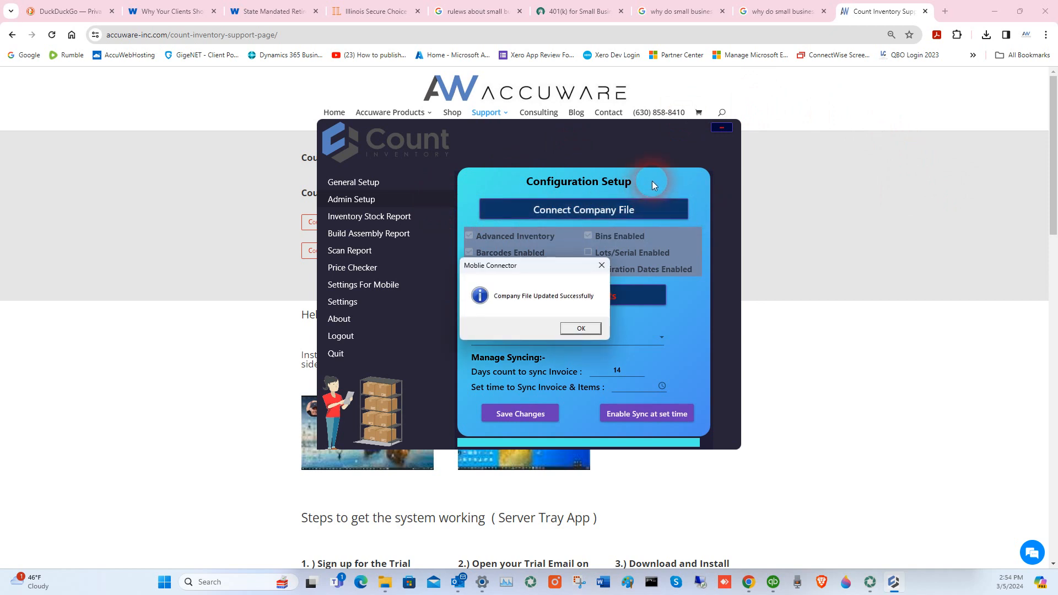
{"action": "left_click", "coordinate": [584, 328]}
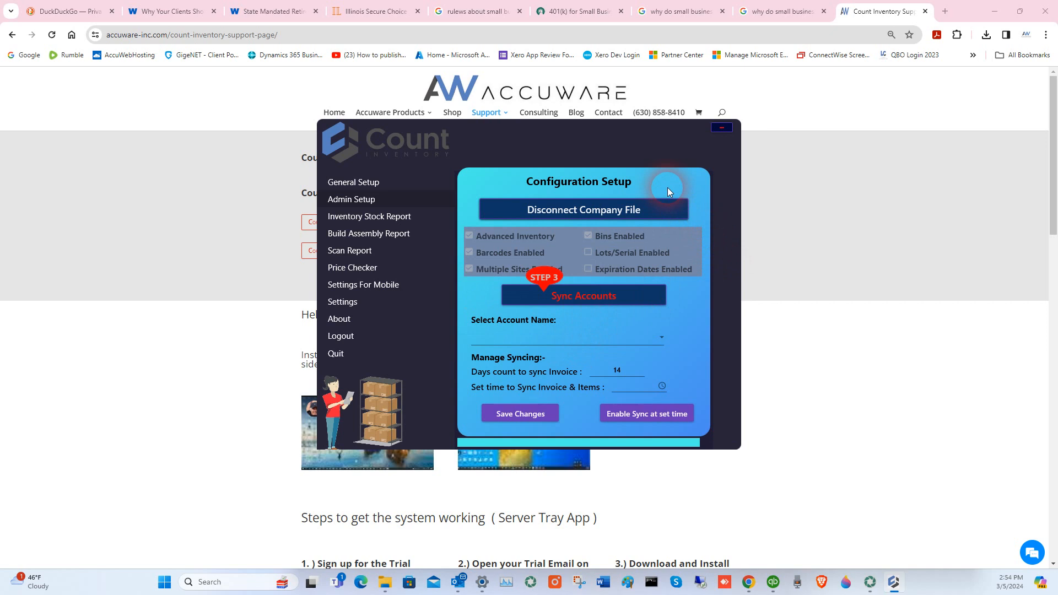
{"action": "left_click_drag", "start_coordinate": [1057, 106], "coordinate": [722, 118]}
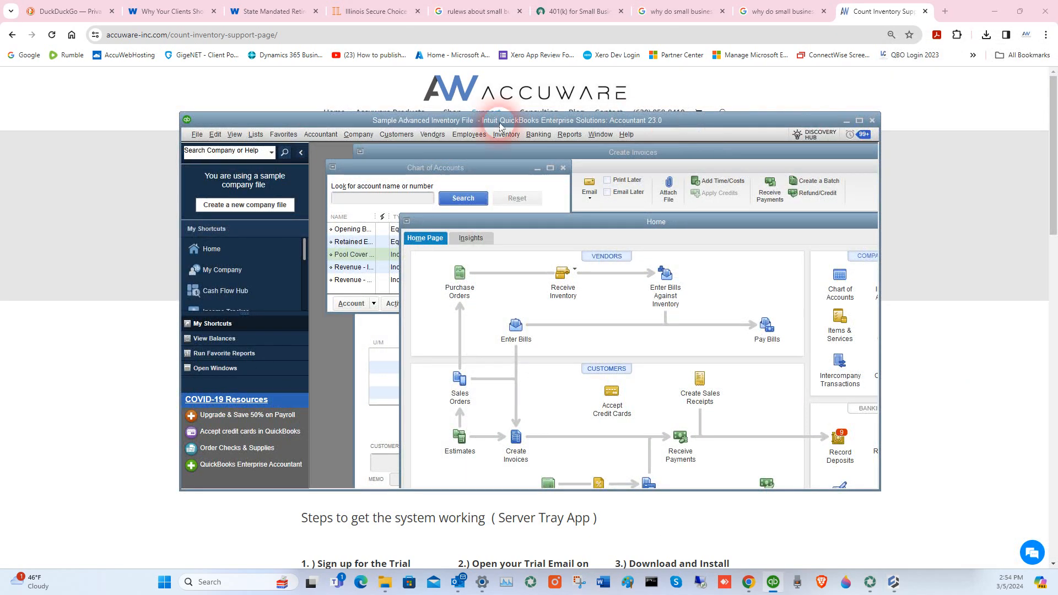
- Verify Count Inventory has access in QuickBooks Integrated Applications company preferences and close with OK
{"action": "left_click", "coordinate": [215, 135]}
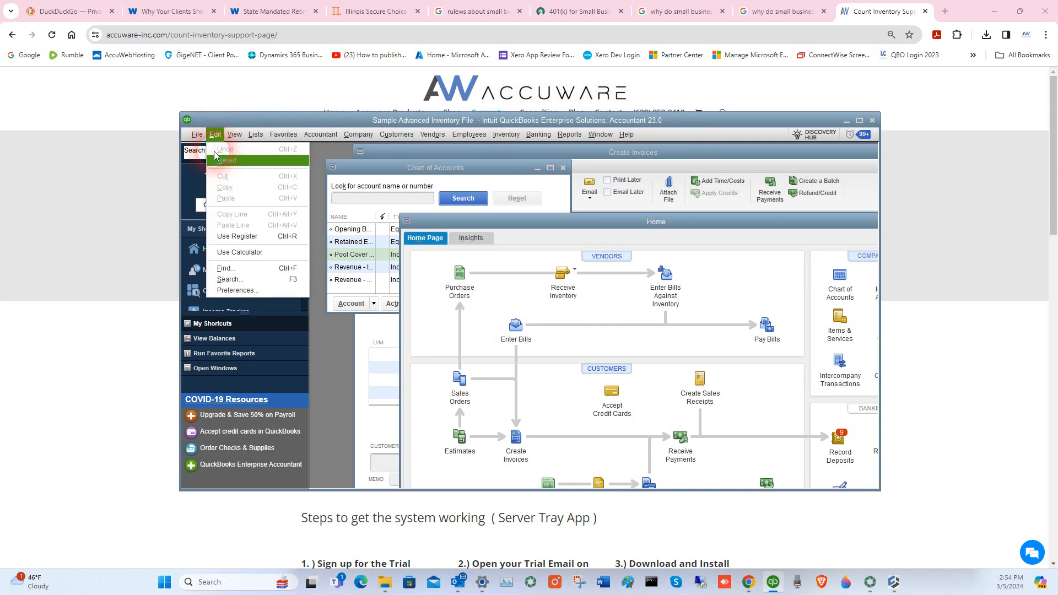
{"action": "left_click", "coordinate": [234, 290]}
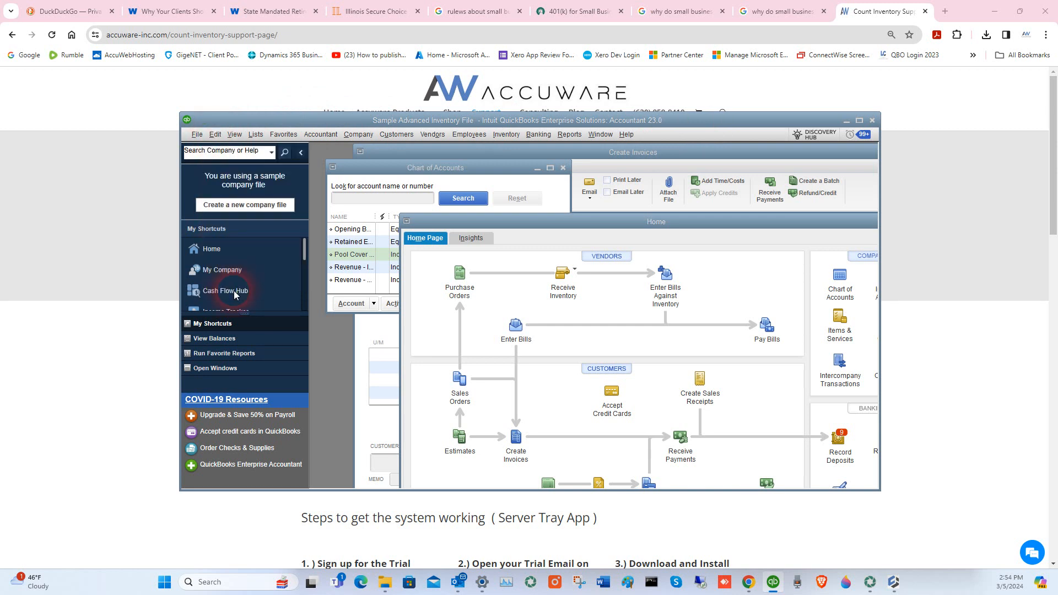
{"action": "left_click_drag", "start_coordinate": [1057, 157], "coordinate": [663, 158]}
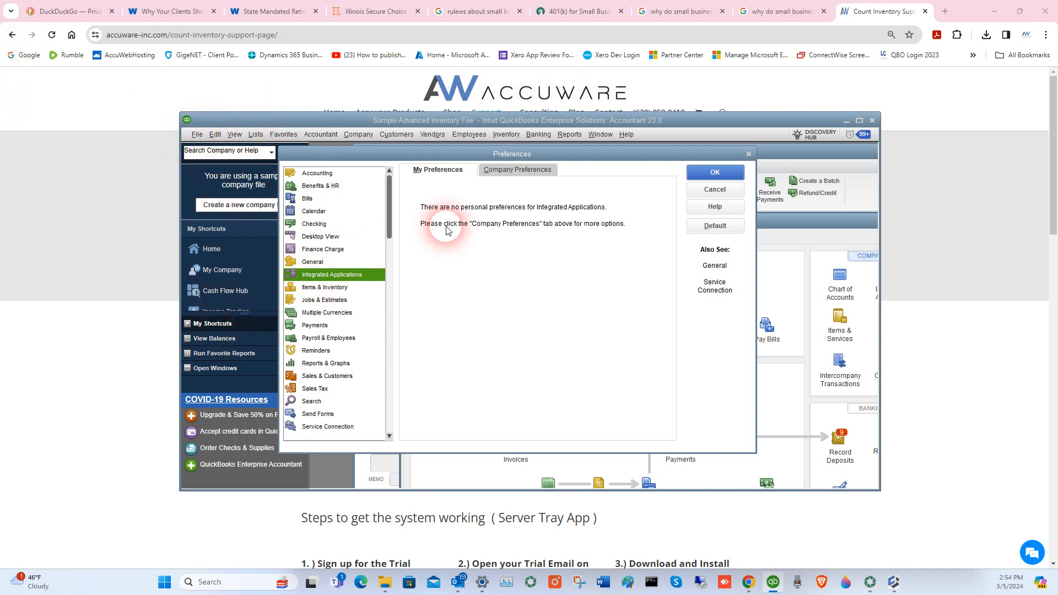
{"action": "left_click", "coordinate": [530, 171]}
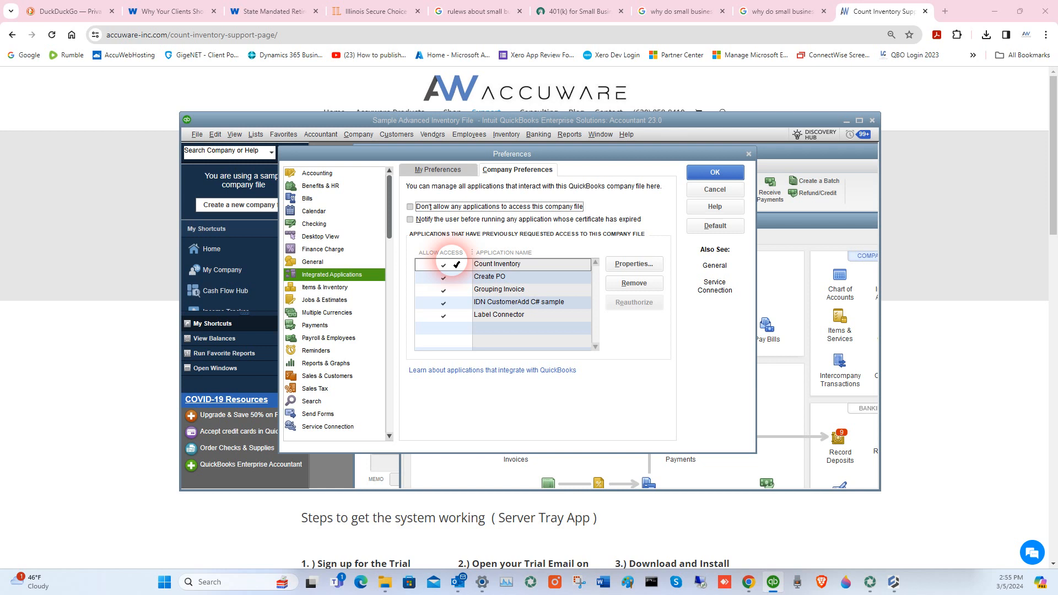
{"action": "left_click", "coordinate": [715, 173]}
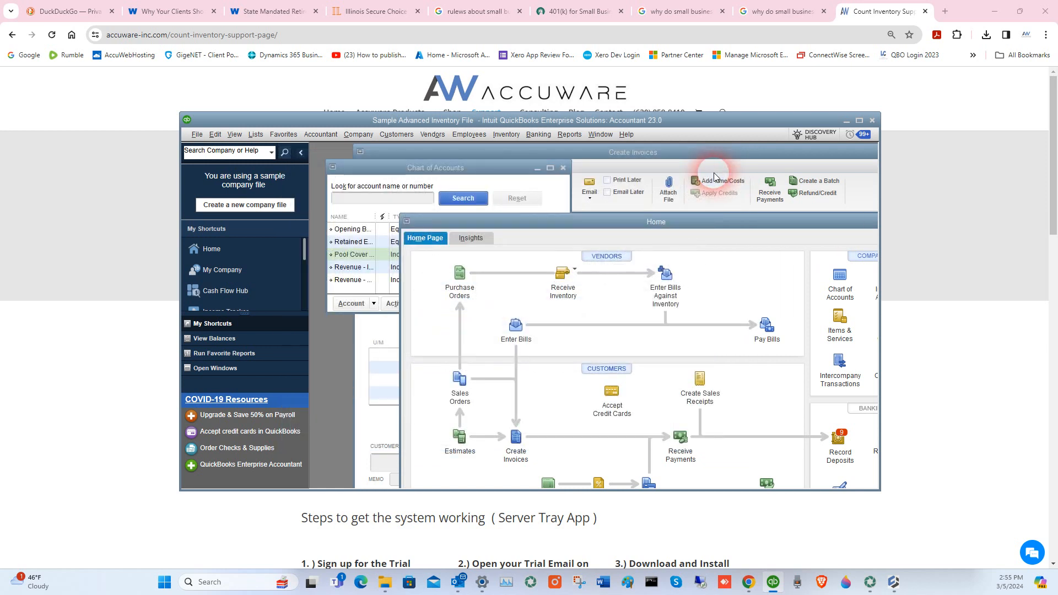
- Reopen Count Inventory from the system tray and sync all 106 QuickBooks accounts
{"action": "left_click", "coordinate": [865, 583]}
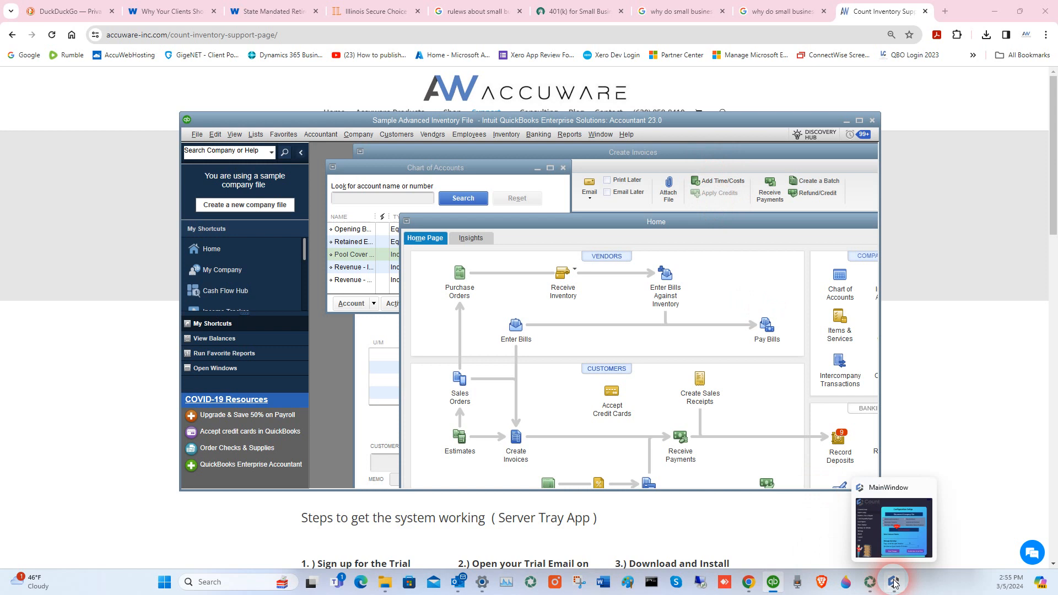
{"action": "left_click", "coordinate": [879, 533]}
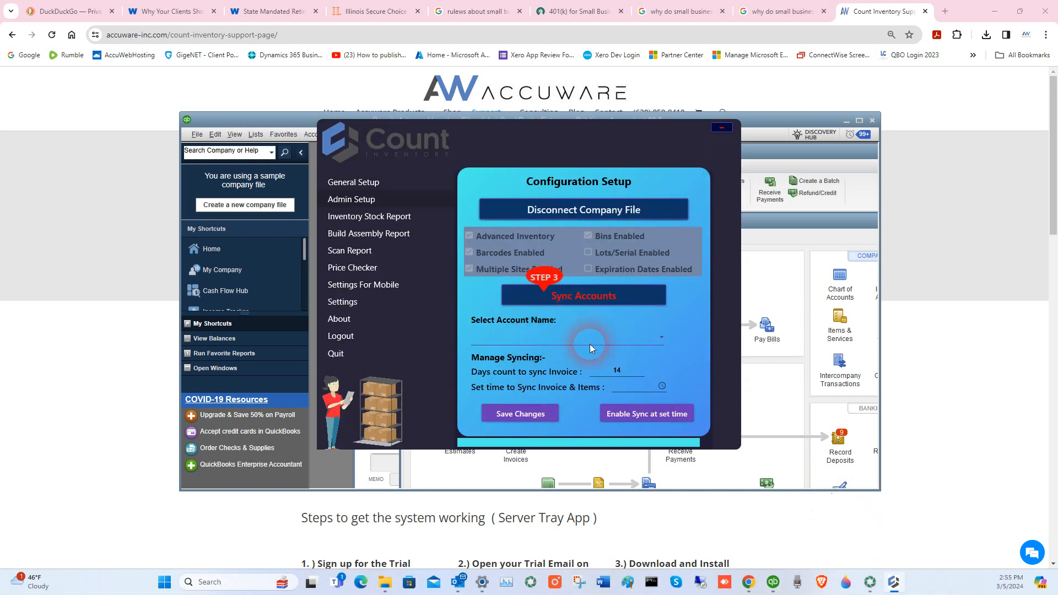
{"action": "left_click", "coordinate": [582, 303]}
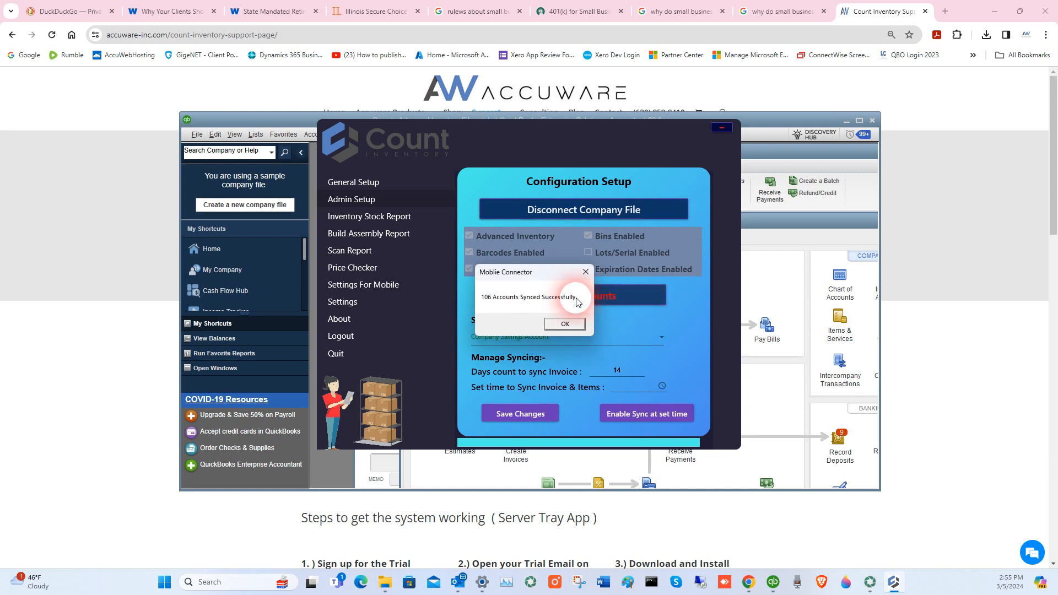
{"action": "left_click", "coordinate": [566, 324]}
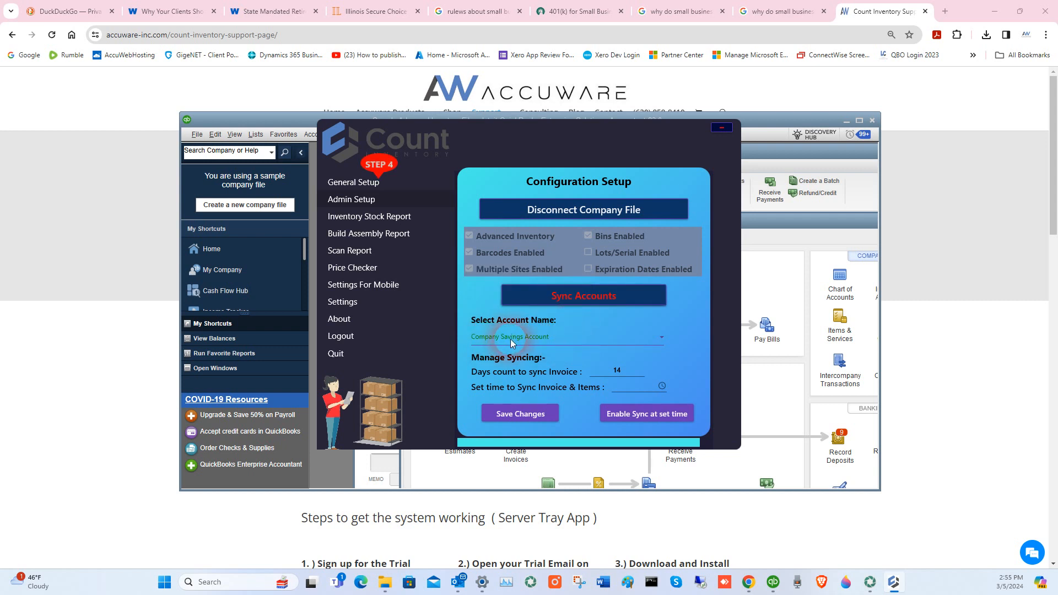
- Choose Materials Inventory as the account, set the sync time to 12:00 AM, and view About
{"action": "left_click", "coordinate": [529, 339]}
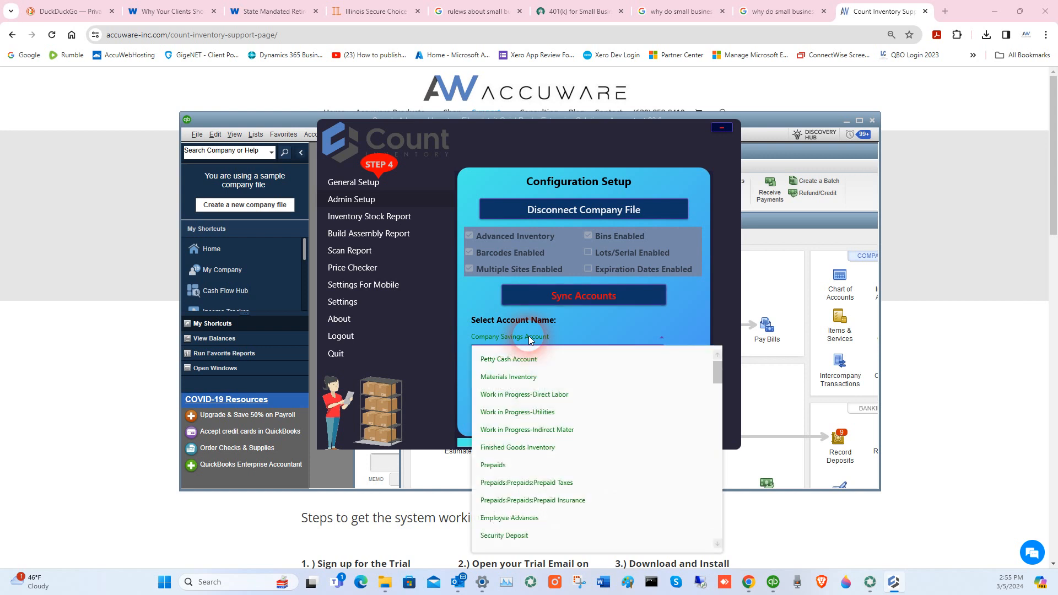
{"action": "left_click", "coordinate": [518, 377]}
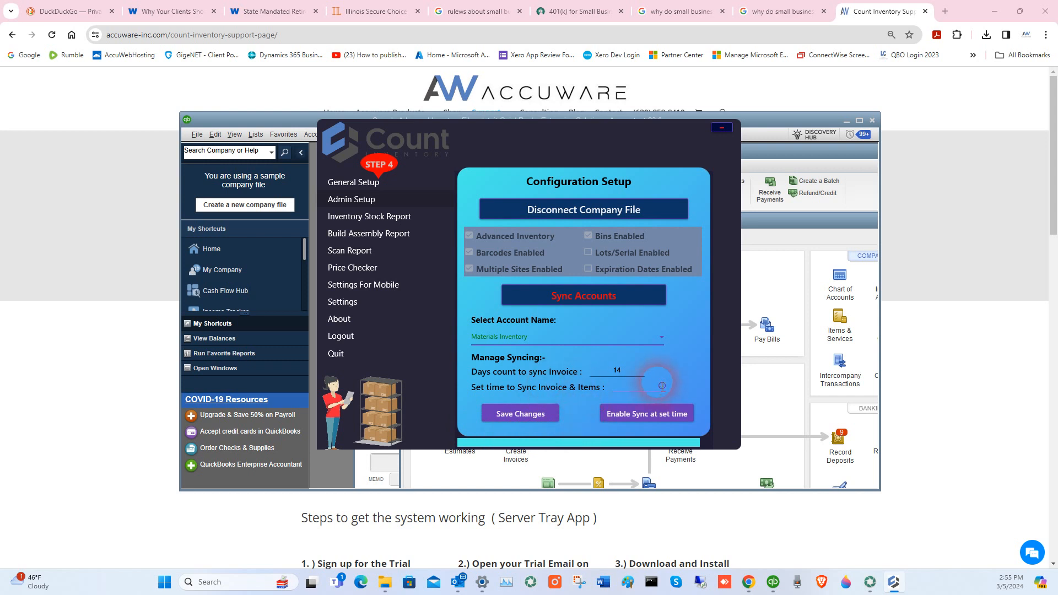
{"action": "left_click", "coordinate": [650, 391]}
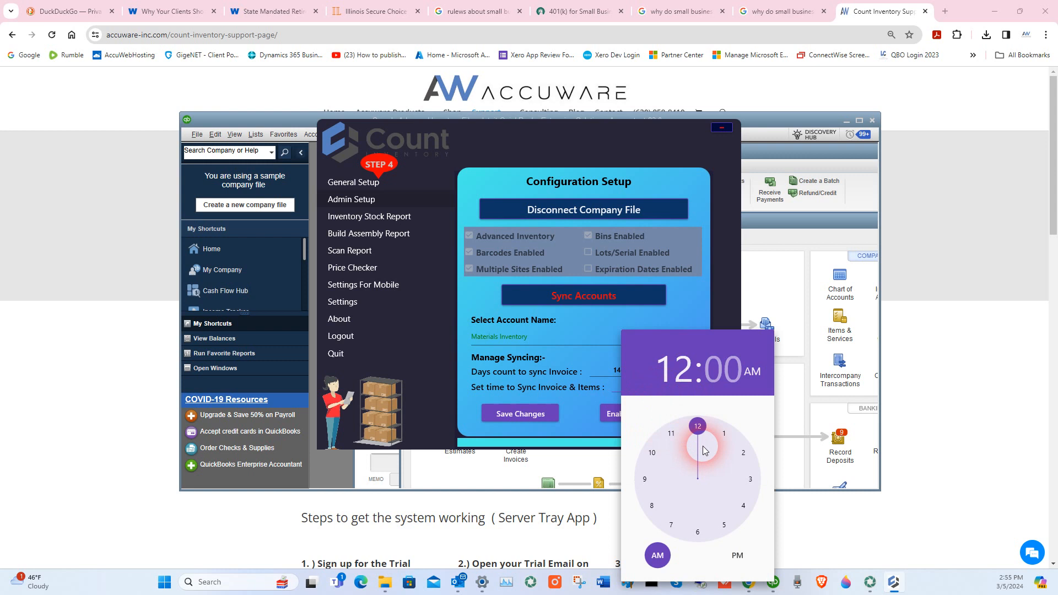
{"action": "left_click", "coordinate": [697, 436]}
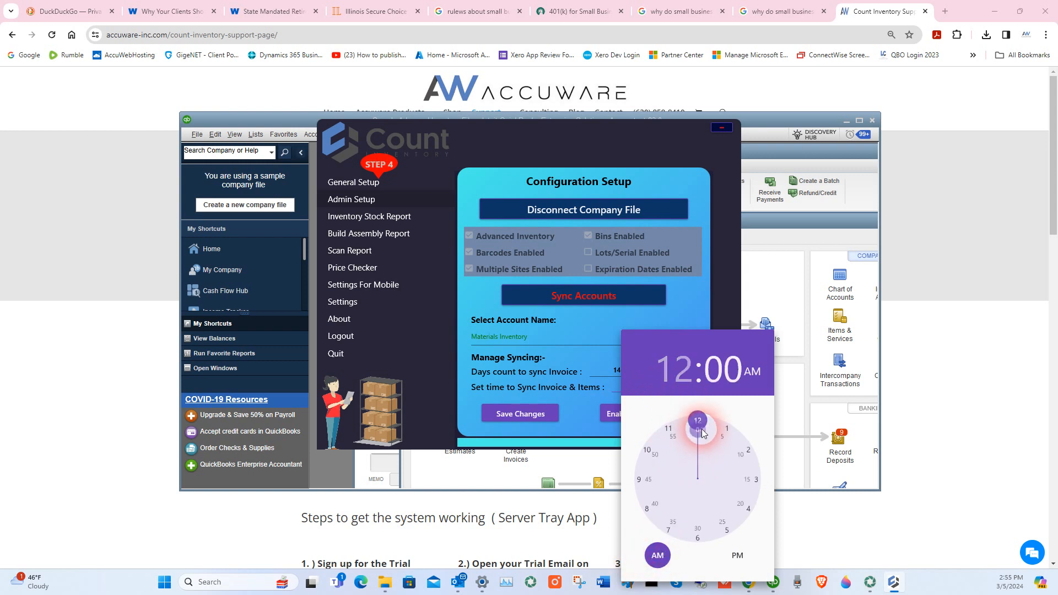
{"action": "left_click", "coordinate": [699, 427]}
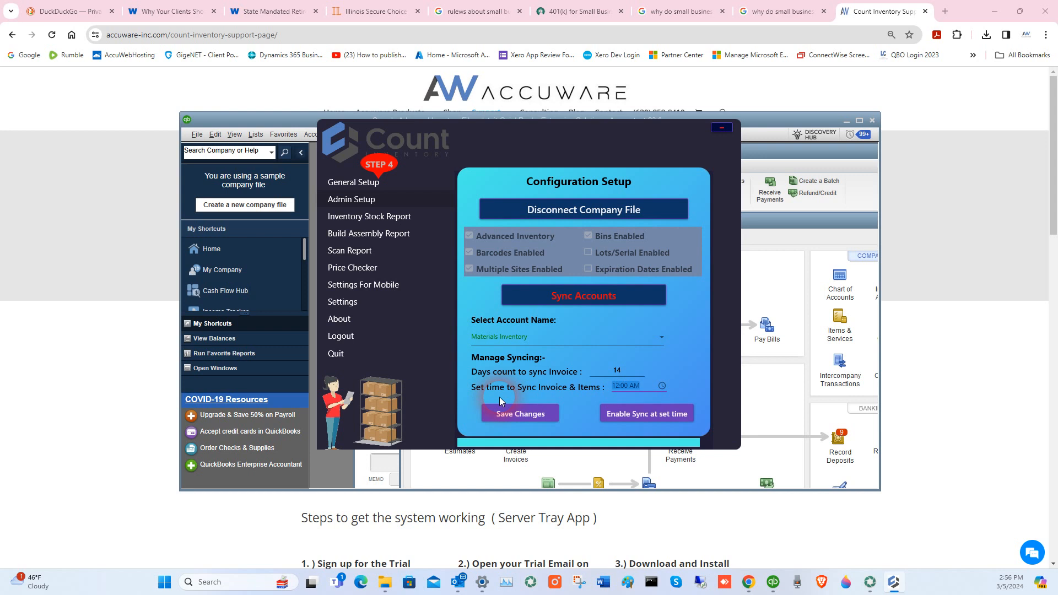
{"action": "left_click", "coordinate": [437, 320]}
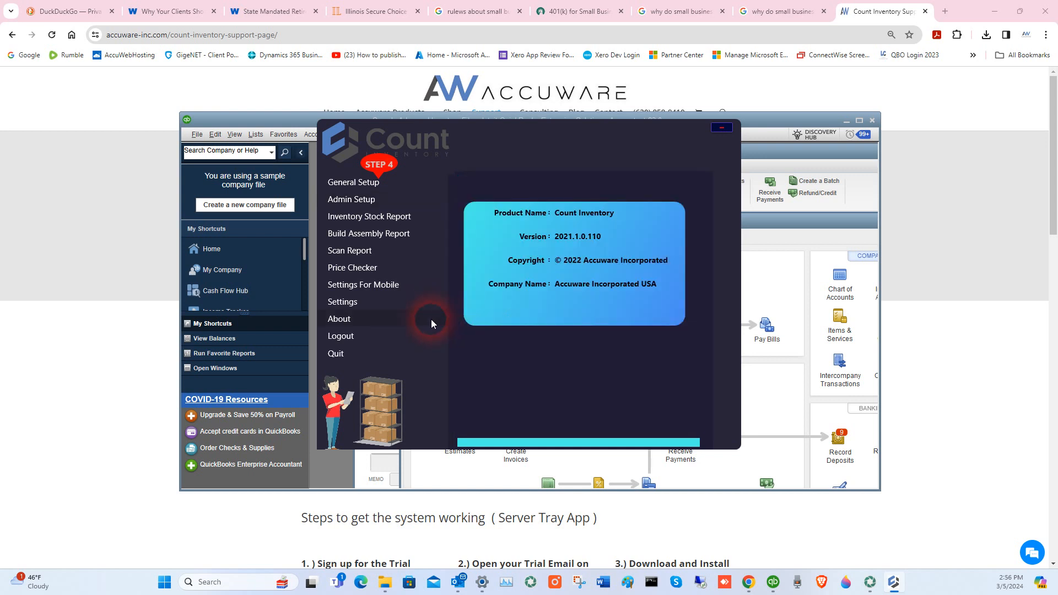
- Save the Settings For Mobile with all menu options enabled and dismiss the saved confirmation
{"action": "left_click", "coordinate": [356, 304]}
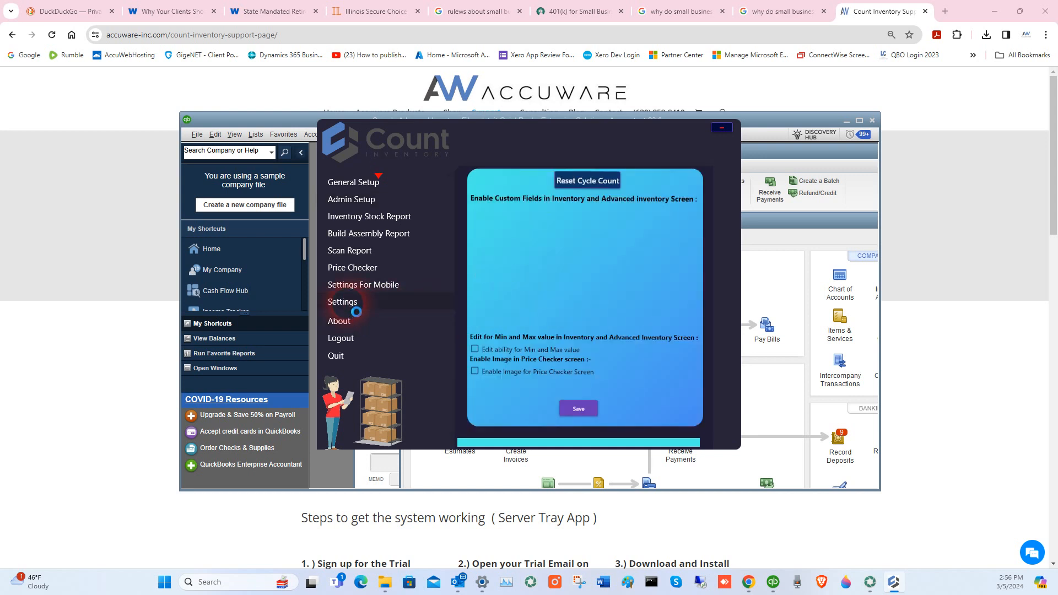
{"action": "left_click", "coordinate": [344, 287]}
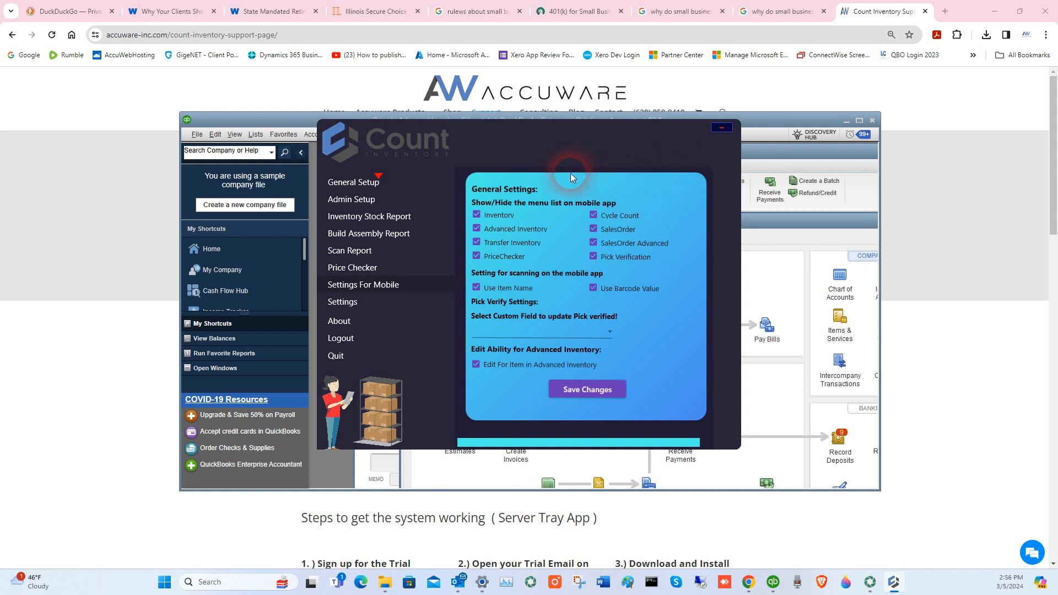
{"action": "left_click", "coordinate": [587, 391]}
{"action": "left_click", "coordinate": [581, 329]}
{"action": "left_click", "coordinate": [588, 393]}
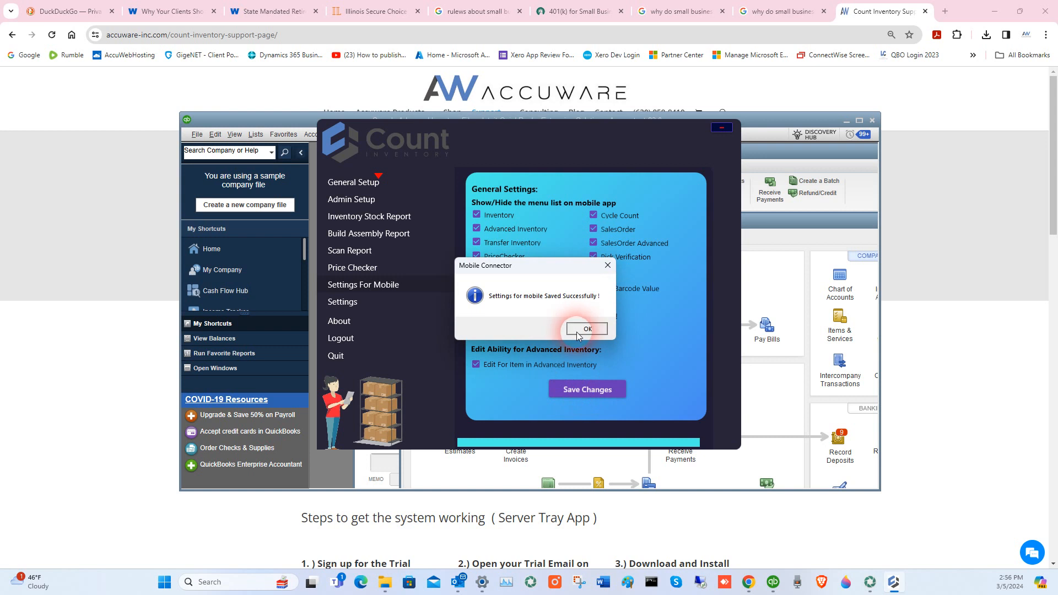
{"action": "left_click", "coordinate": [587, 329]}
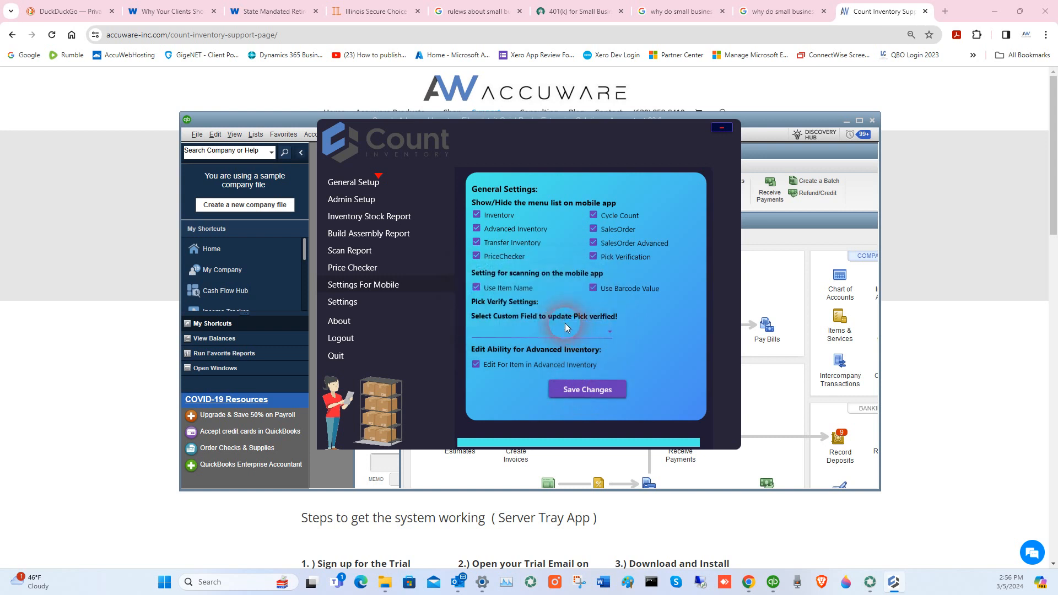
- From General Setup, sync the QuickBooks inventory items so 64 items show as synced
{"action": "left_click", "coordinate": [341, 184]}
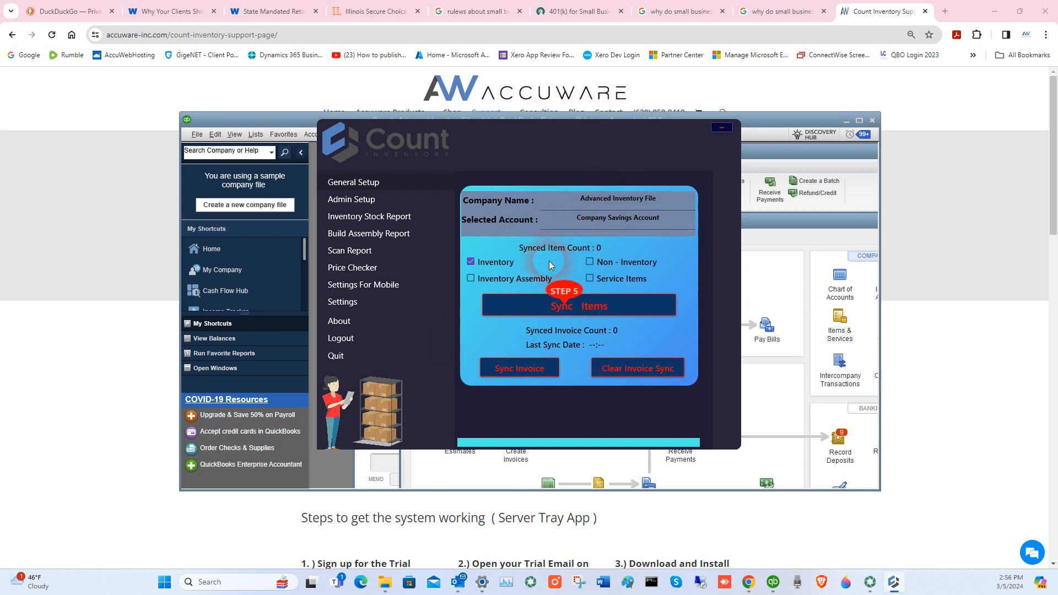
{"action": "left_click", "coordinate": [533, 313]}
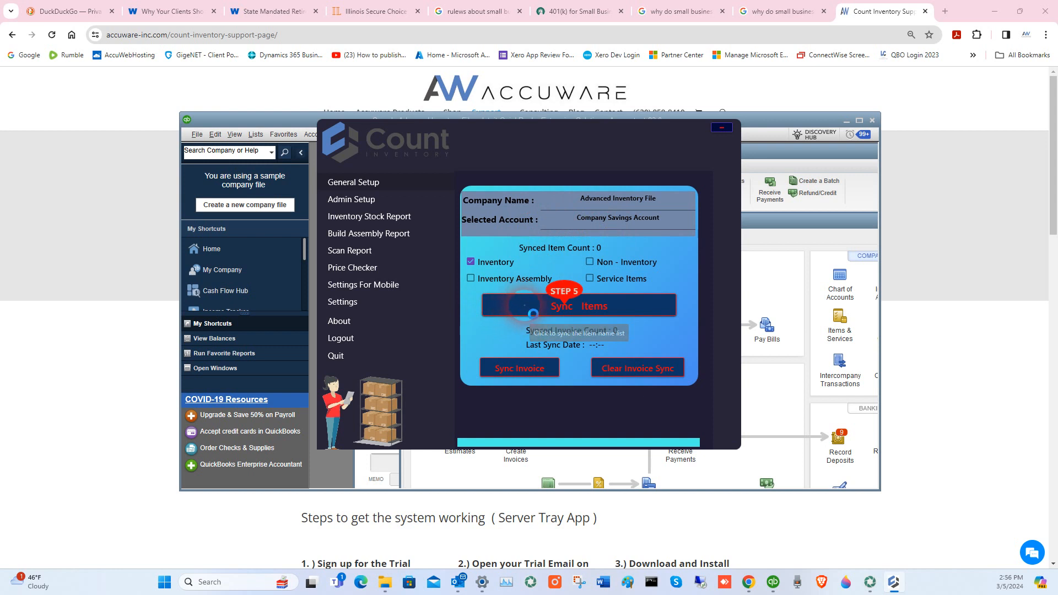
{"action": "left_click", "coordinate": [605, 337]}
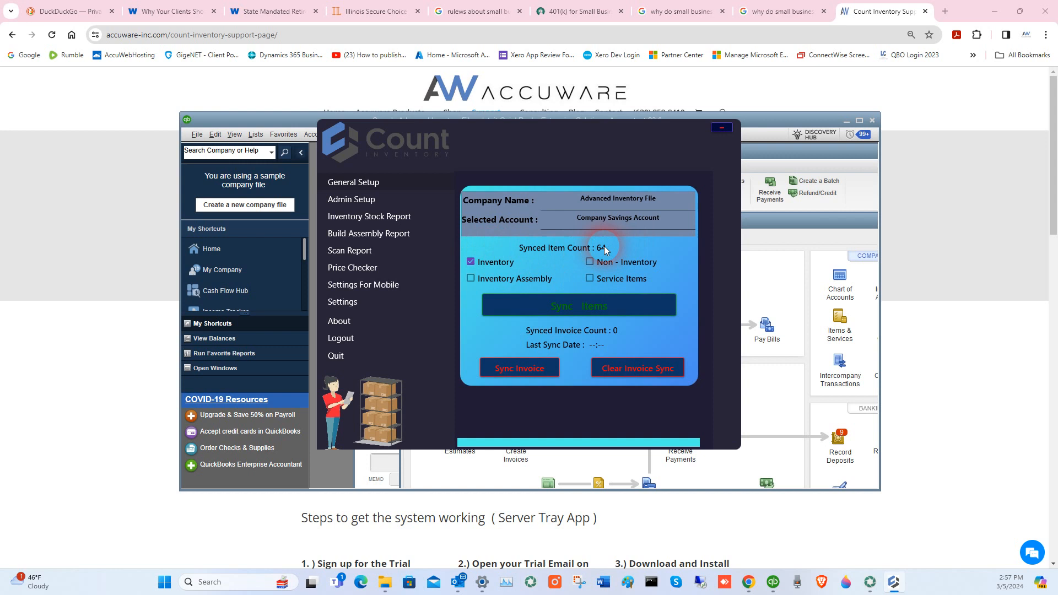
{"action": "left_click", "coordinate": [574, 307]}
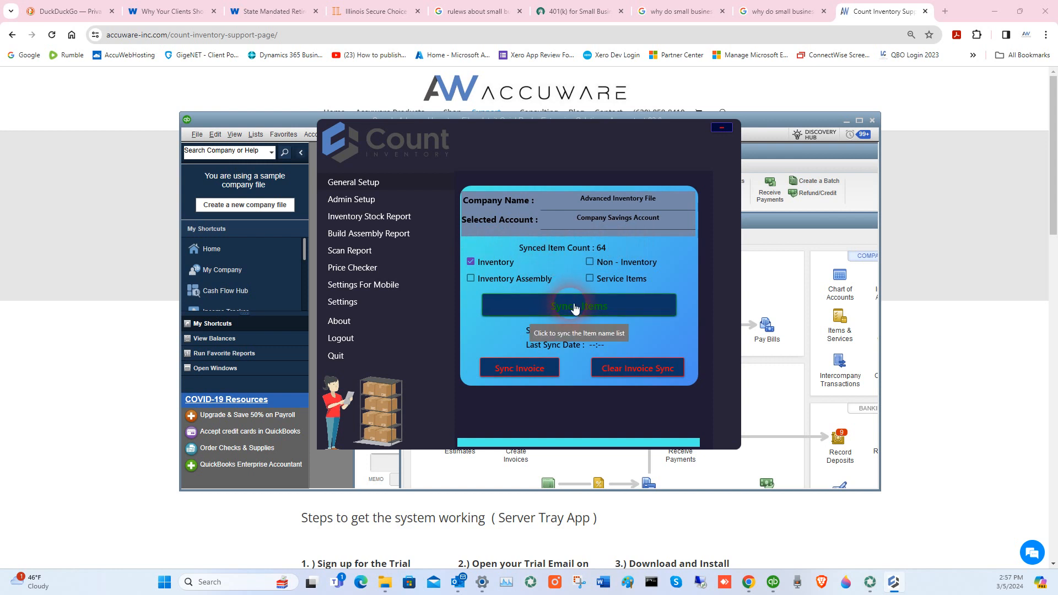
{"action": "left_click", "coordinate": [526, 147]}
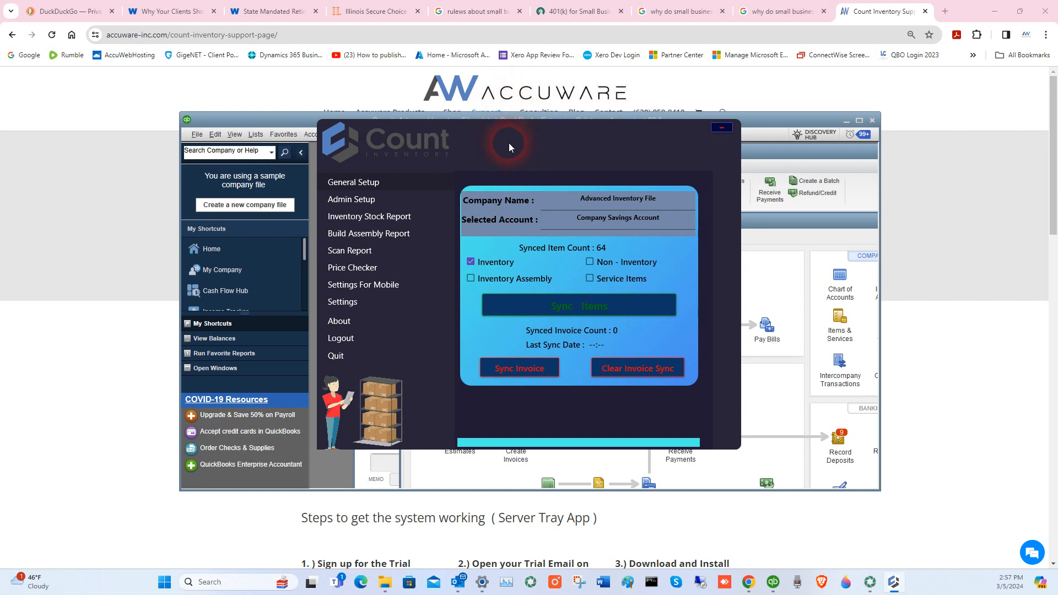